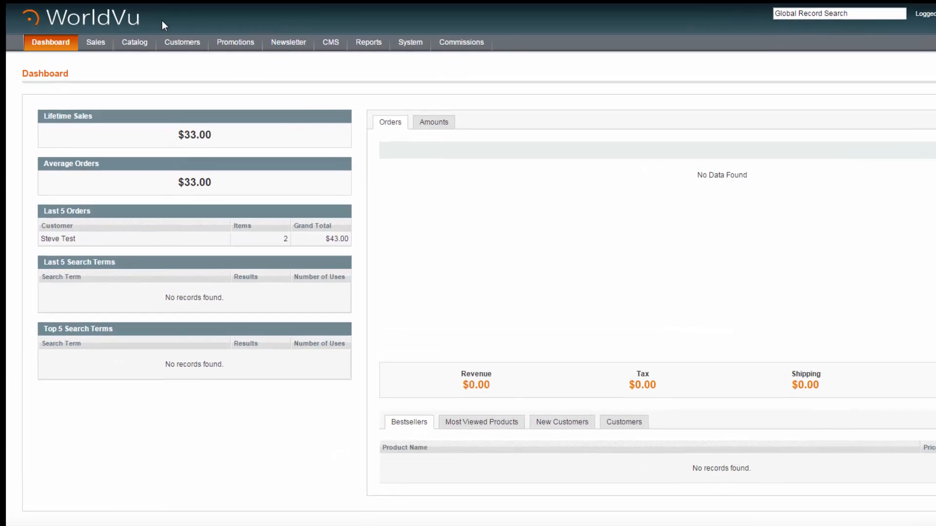
- Start a new customer record from the customer management list and assign it to the Distributor group
mouse_move(166, 44)
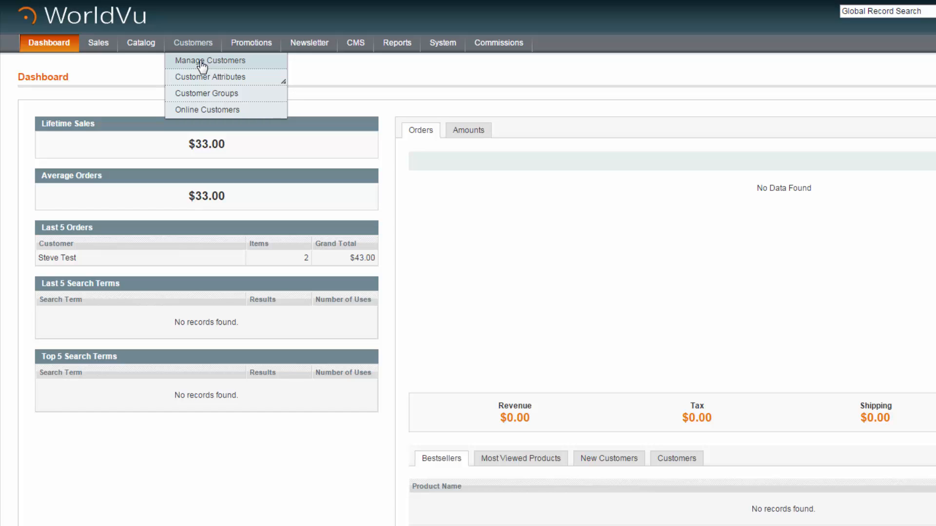
click(202, 61)
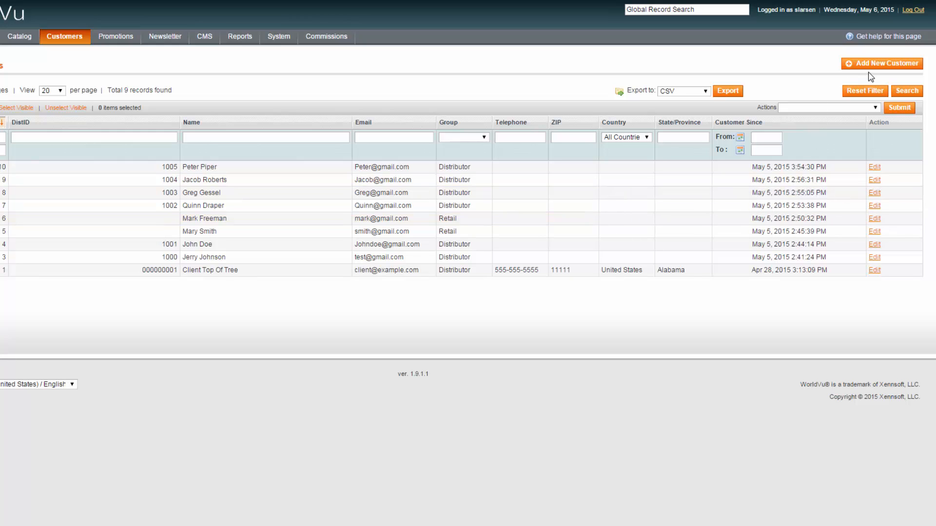
click(895, 71)
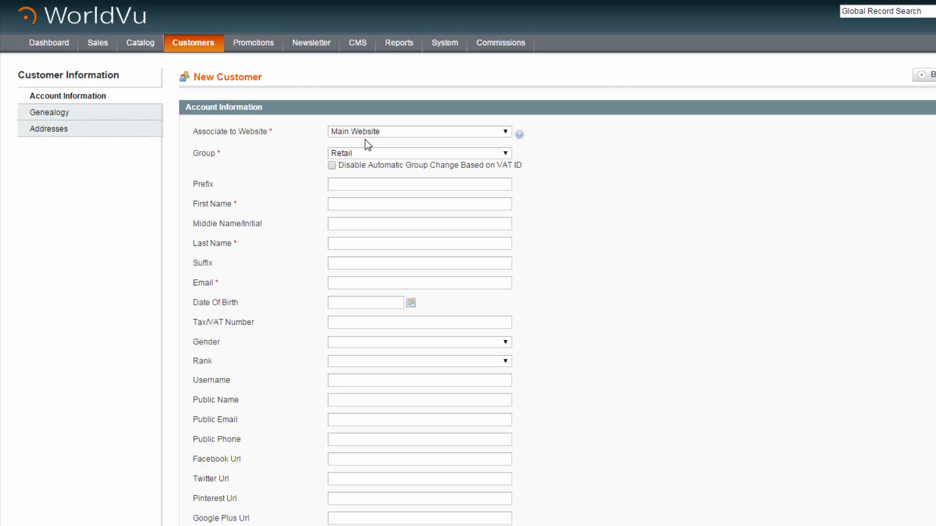
click(507, 153)
click(493, 174)
- Fill in the new customer's first name, last name and email address in the account information
click(370, 184)
click(362, 204)
text(Distributor)
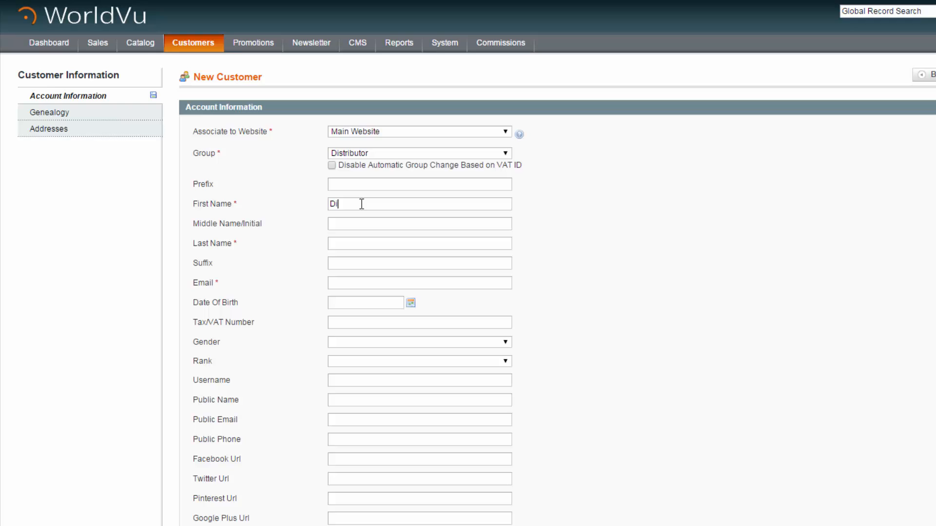
click(356, 244)
text(Sample)
click(344, 287)
text(sample@yahoo.com)
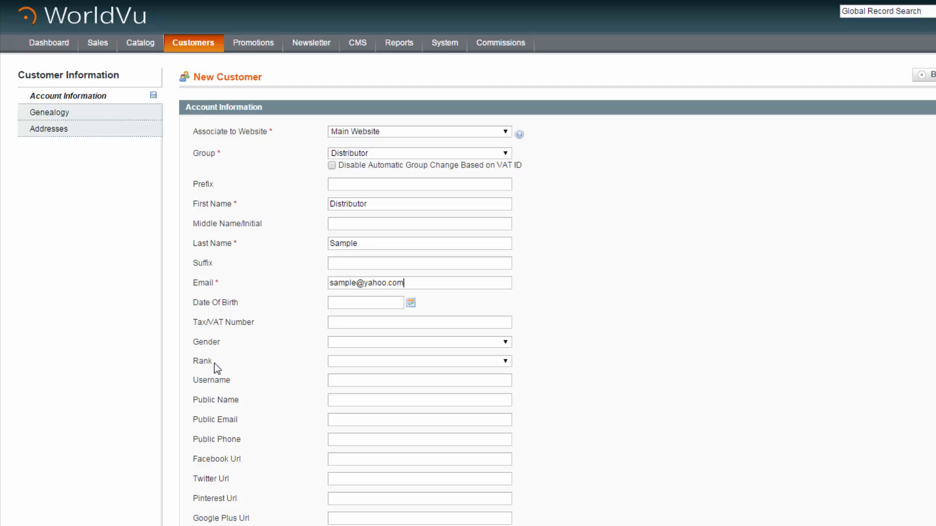
- Set the new customer's rank to Consultant 1
click(505, 361)
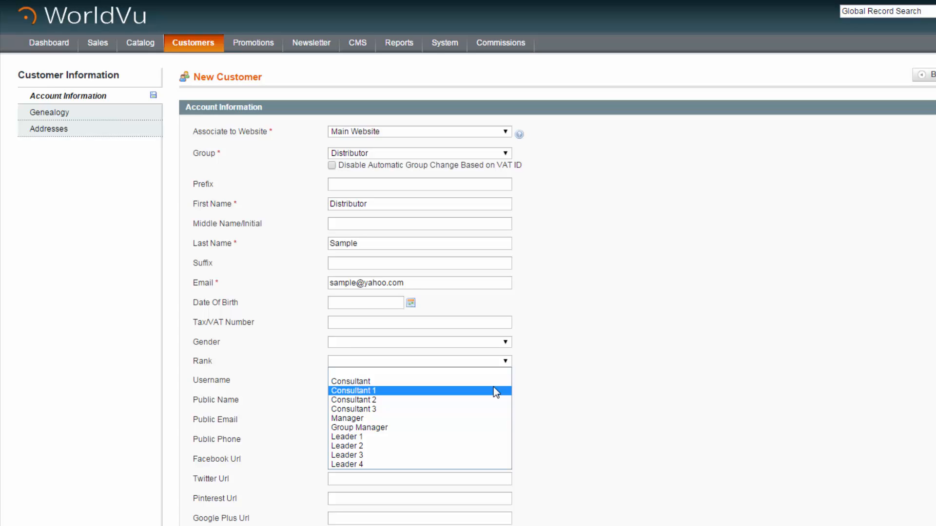
click(493, 391)
click(507, 361)
click(494, 392)
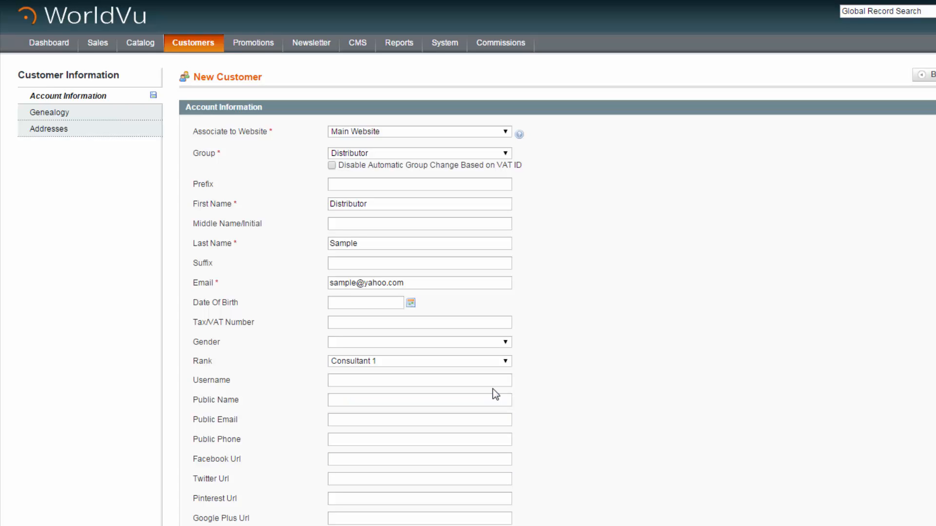
- Fill in the customer's public name, public email and public phone number
scroll(493, 389, down, 2)
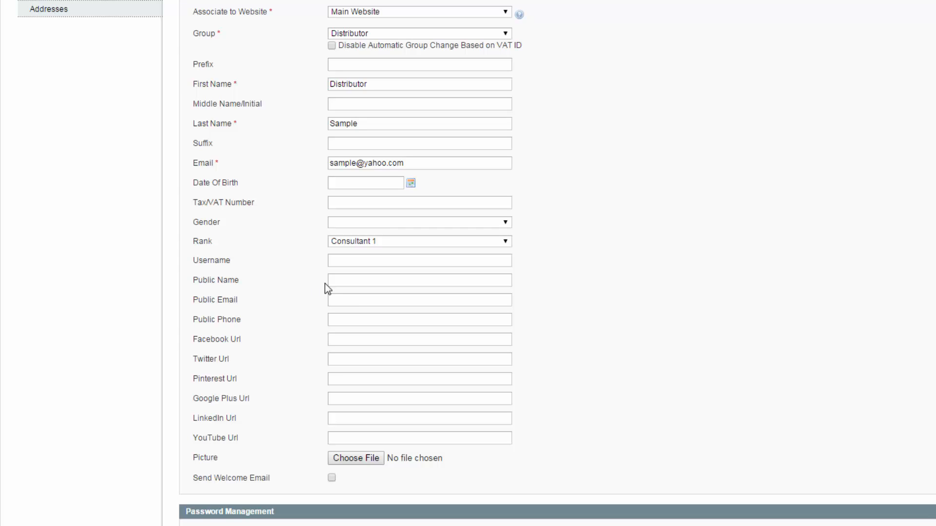
click(360, 280)
text(Distributor Sample)
key(Tab)
text(Sample@yahoo.com)
key(Tab)
text(8015555555)
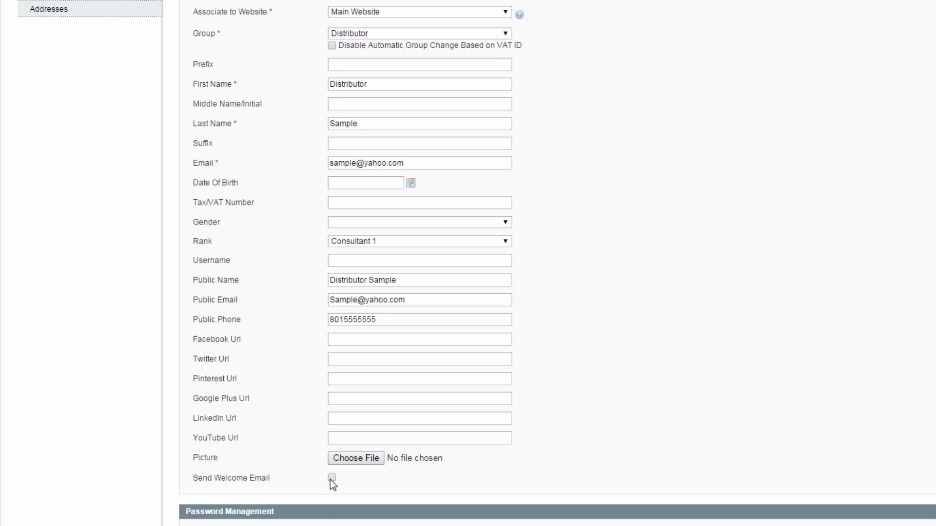
- Enter the account password for the new customer and save the record while continuing to edit it
scroll(330, 481, down, 3)
scroll(333, 485, down, 1)
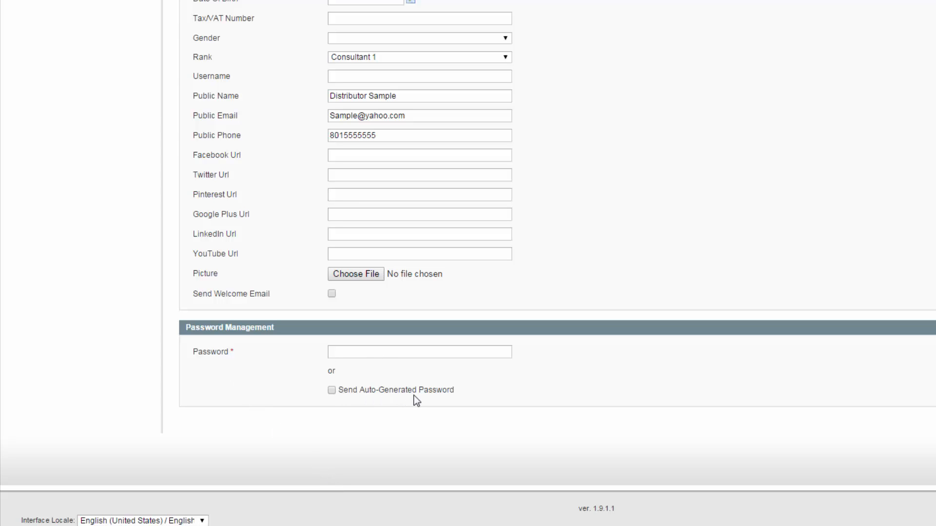
click(367, 354)
text(password)
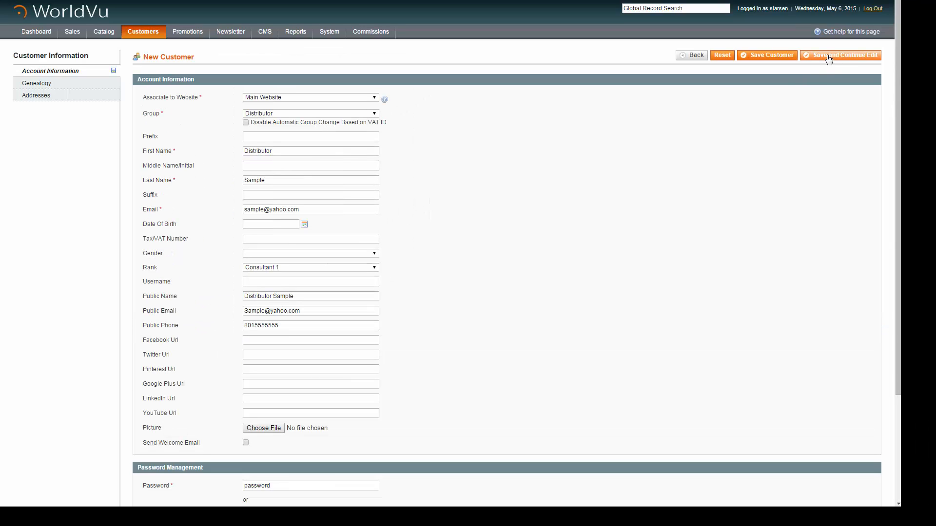
click(845, 56)
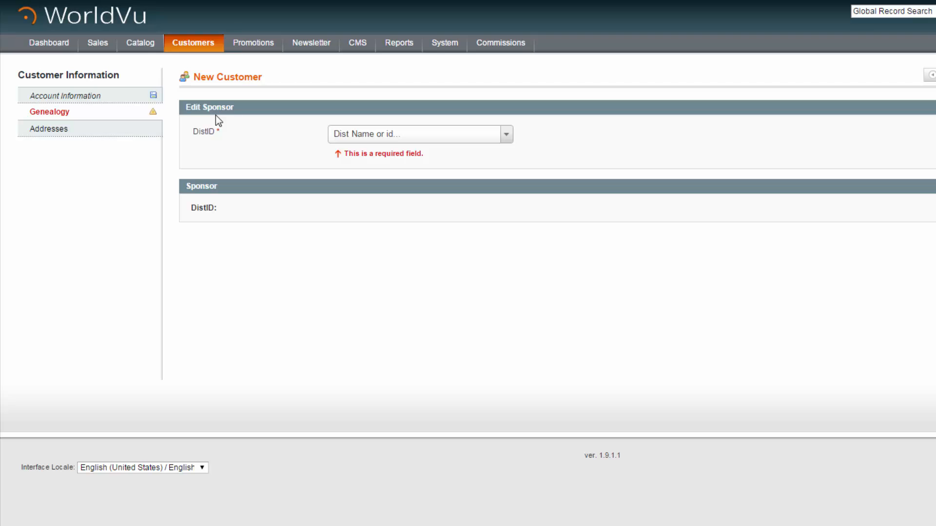
- Search the sponsor distributors for "top" and choose the top-of-tree client as the customer's sponsor
click(408, 134)
click(508, 137)
click(507, 140)
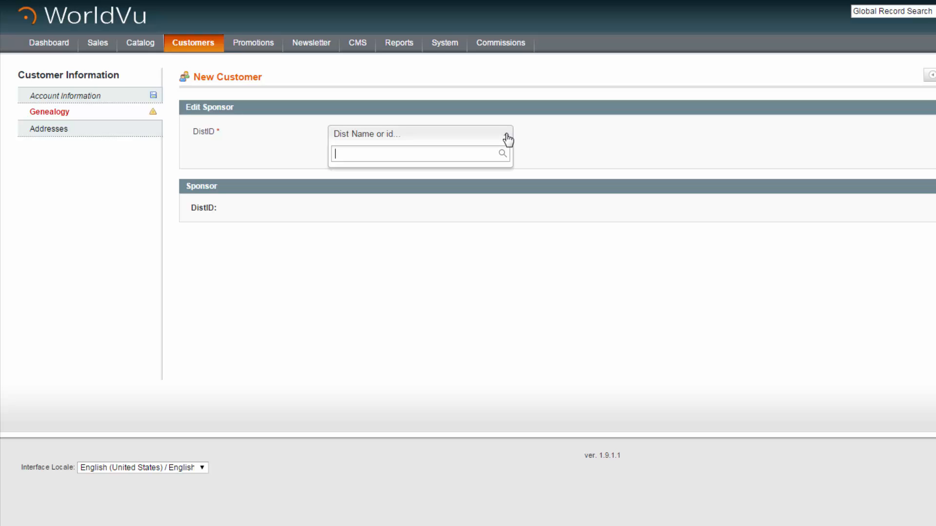
text(top)
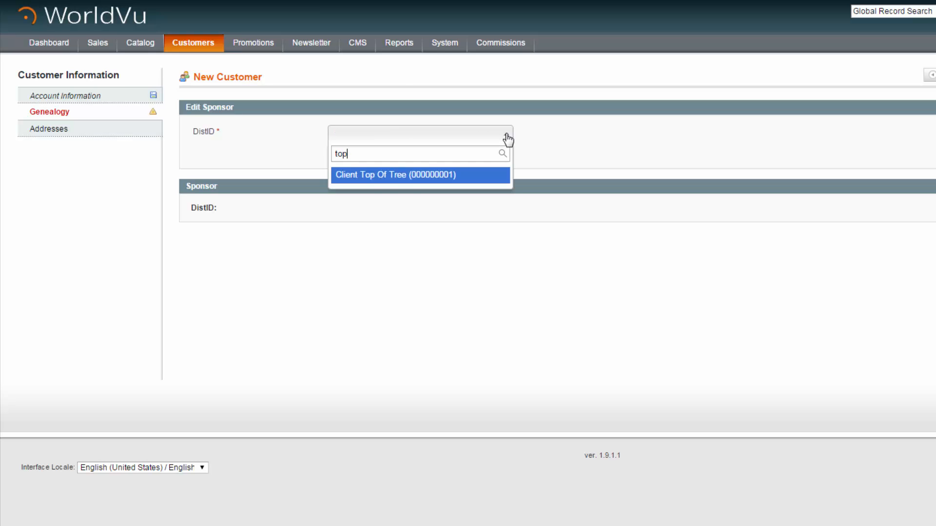
click(486, 177)
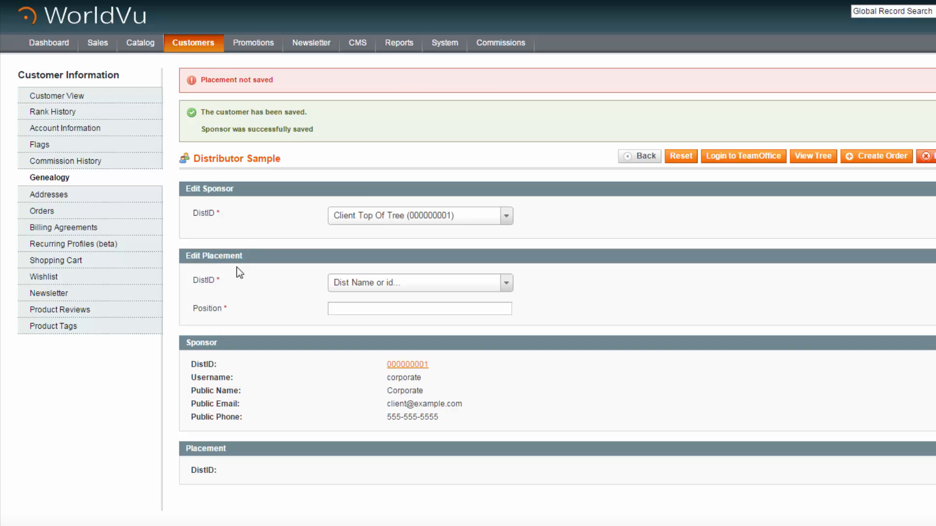
- Search the placement distributors for "cli", choose the top-of-tree client and set the placement position to 1
click(486, 289)
text(cli)
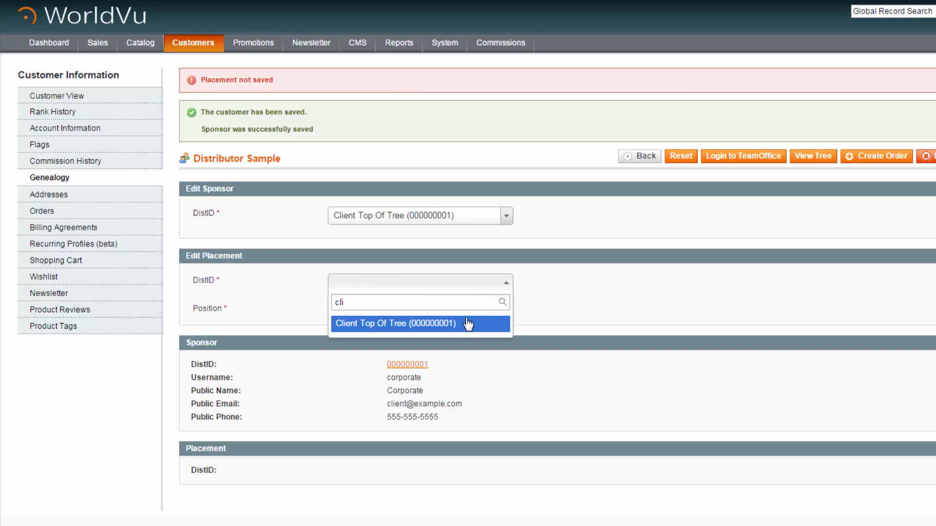
click(469, 324)
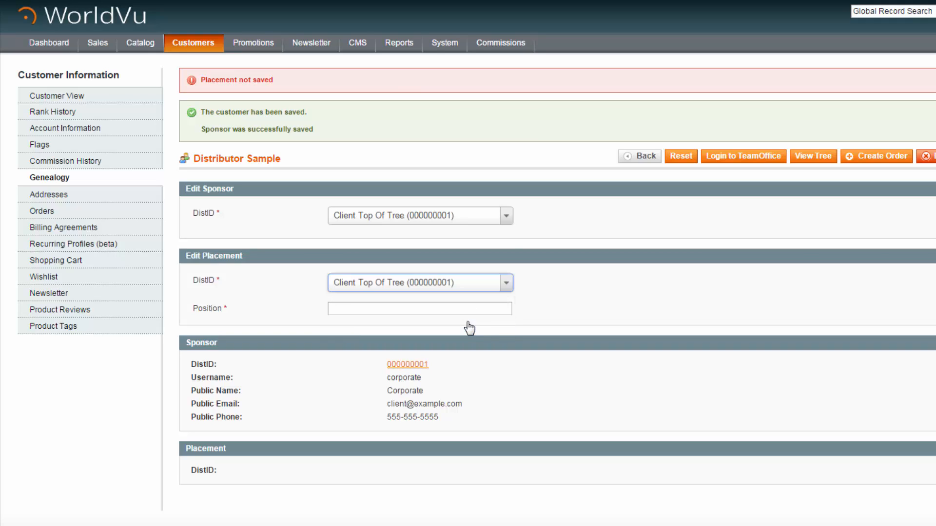
click(445, 309)
text(1)
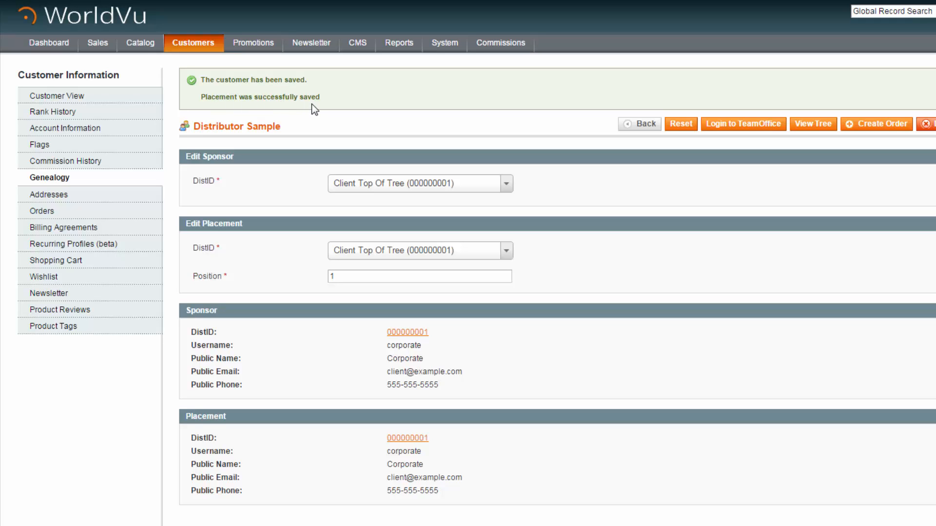
- Switch to the storefront website and log in with the new distributor's email address and account password
click(203, 60)
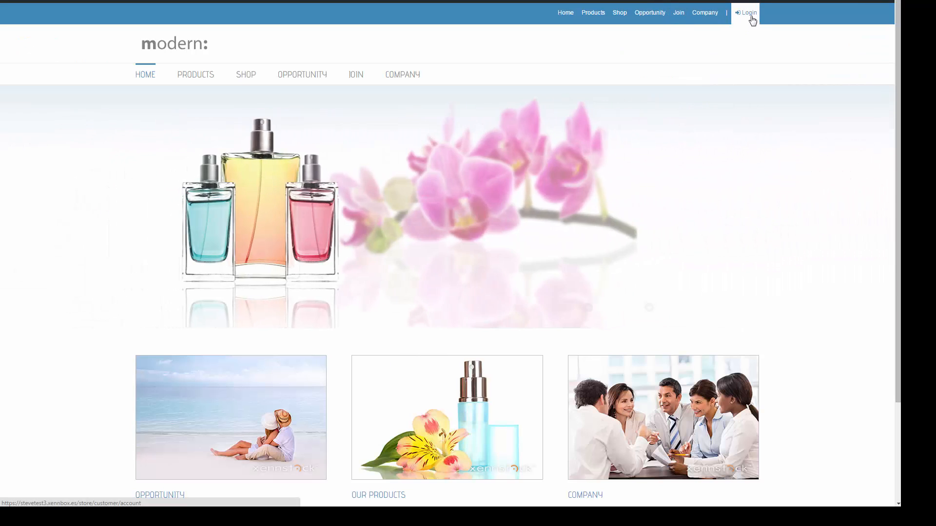
click(749, 14)
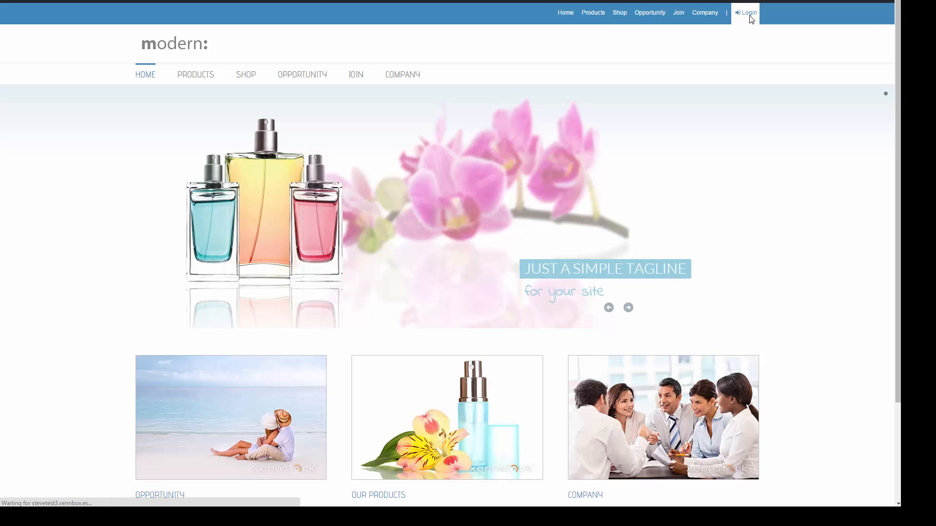
click(482, 197)
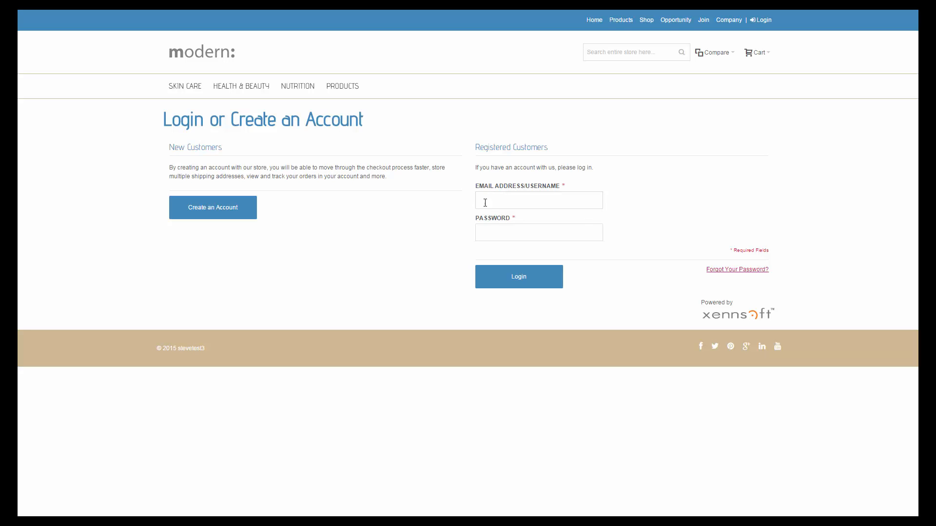
text(sample@yahoo.com)
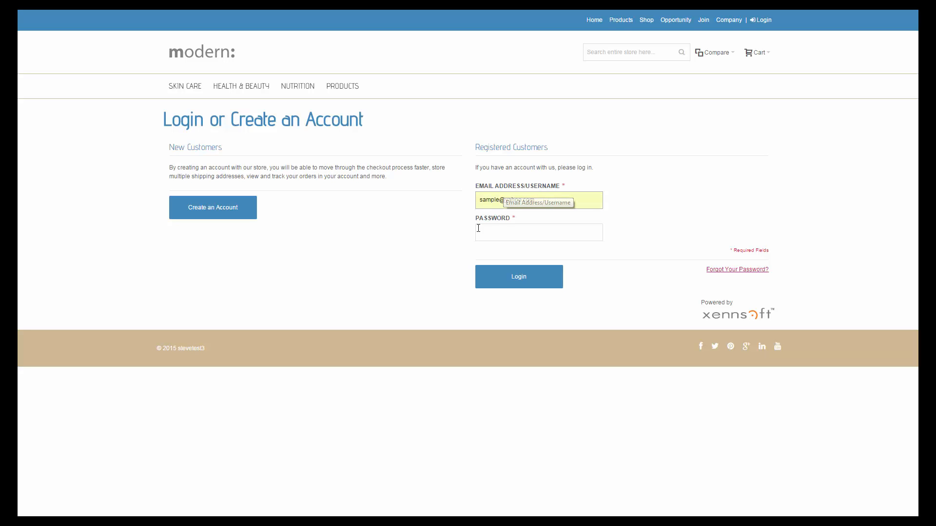
click(489, 233)
text(••••••••)
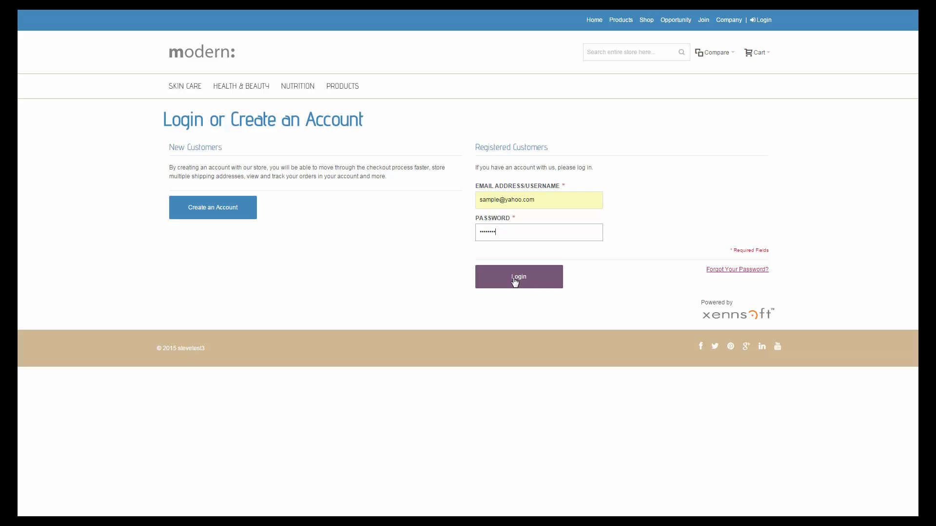
click(514, 279)
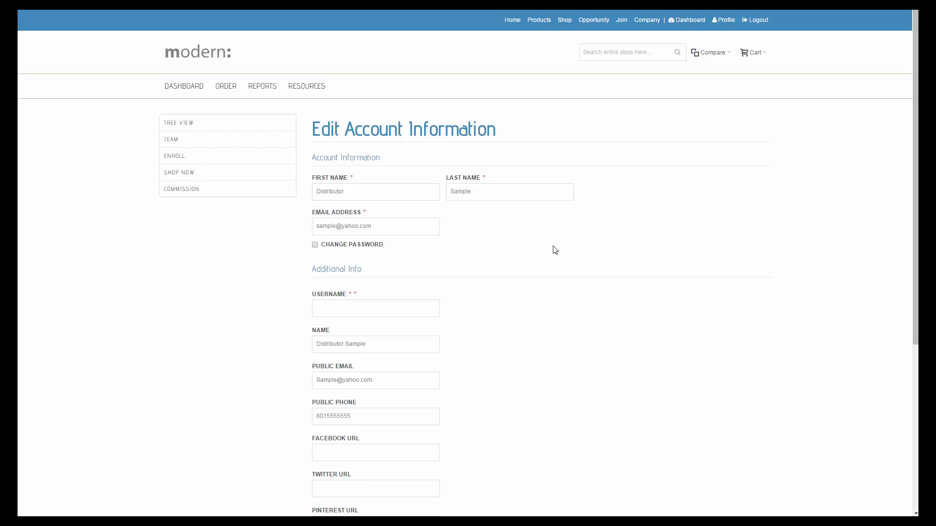
- Set the distributor's username to sampleusername in the additional info and save the account information
click(331, 309)
text(sampleusername)
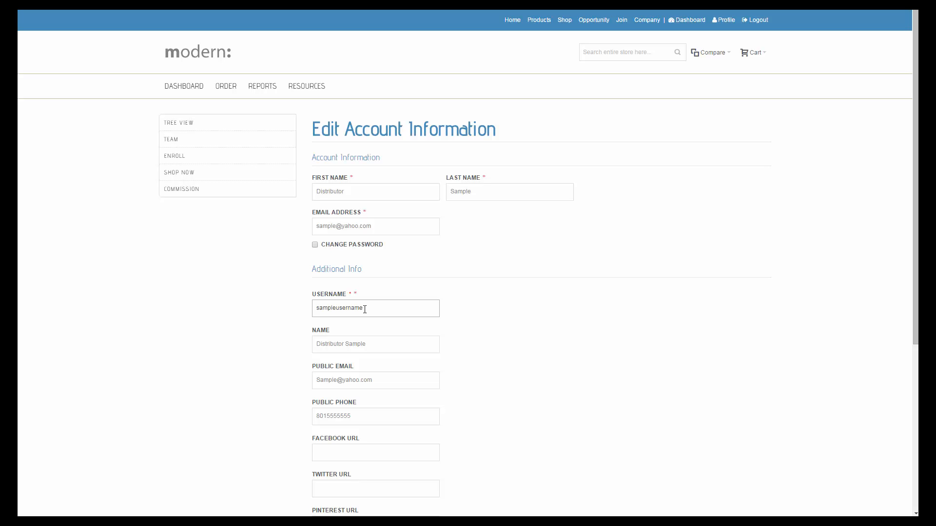
scroll(364, 309, down, 3)
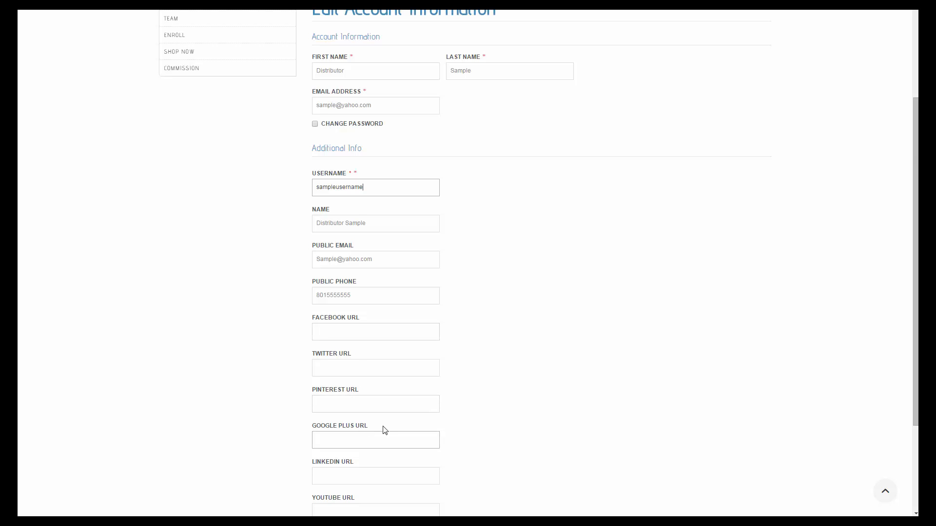
scroll(419, 432, down, 2)
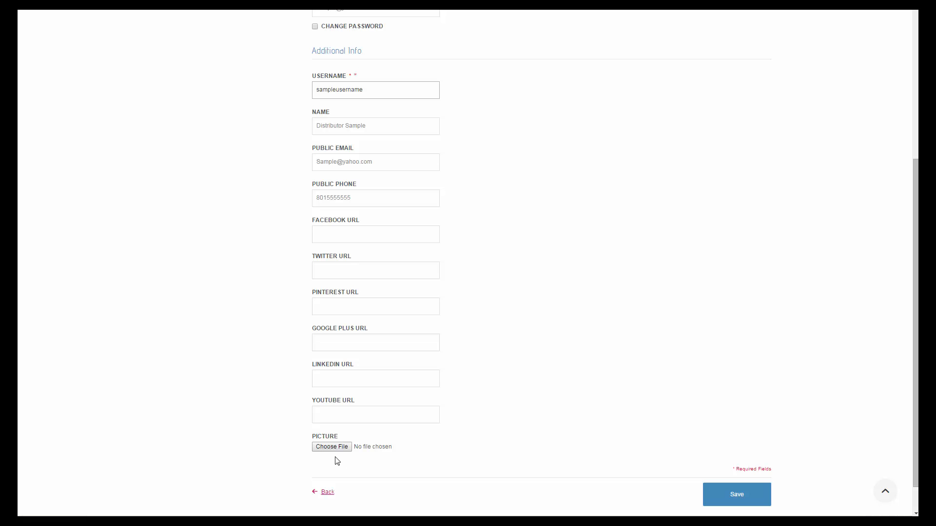
click(737, 495)
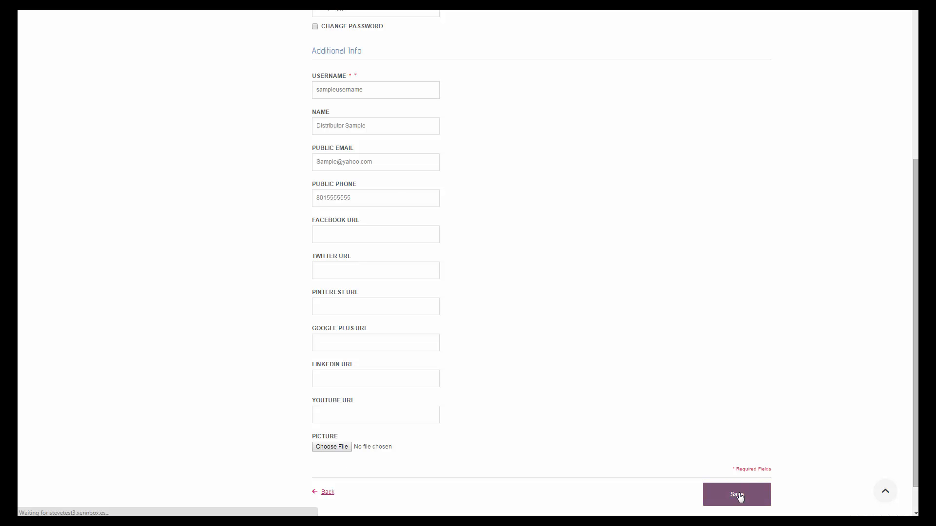